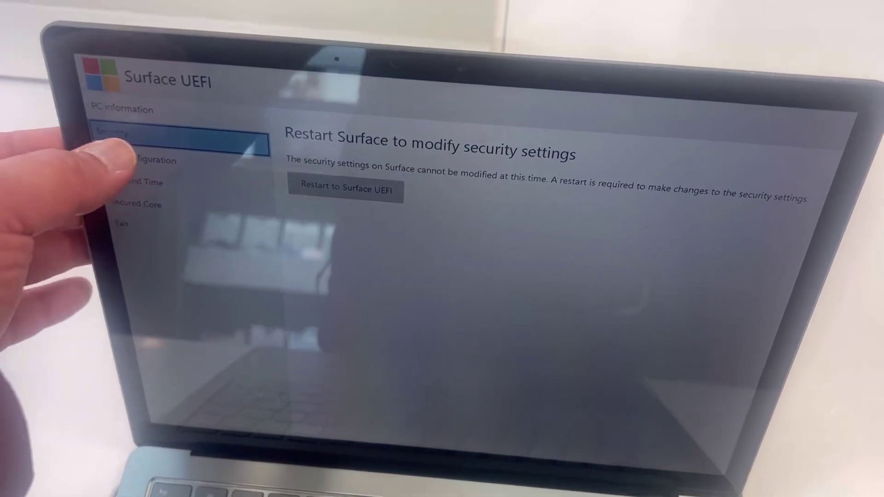
View the boot device order, then the Secured Core page showing Secured Core enabled
click(148, 160)
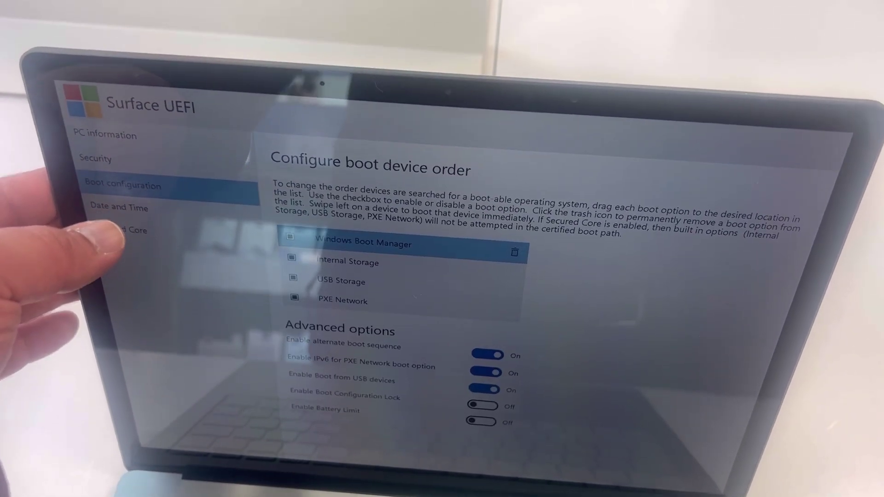
click(143, 181)
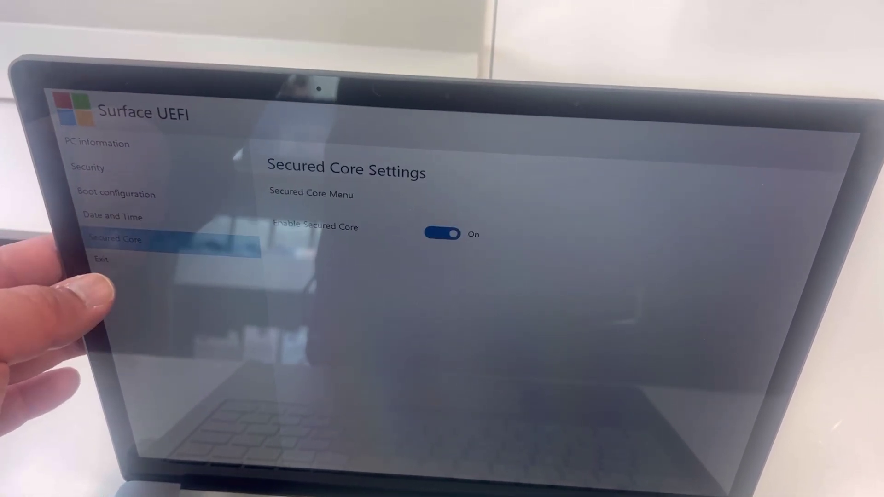
Show the Exit page confirming saved settings and offering Restart now
click(124, 261)
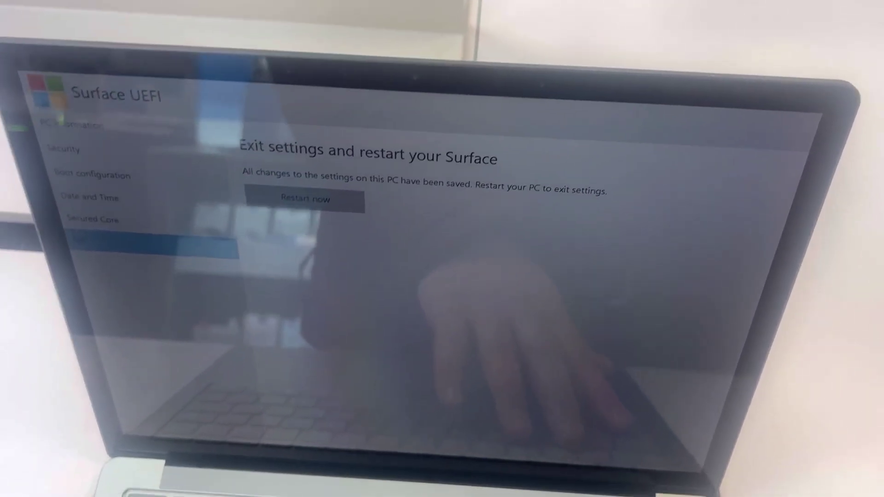